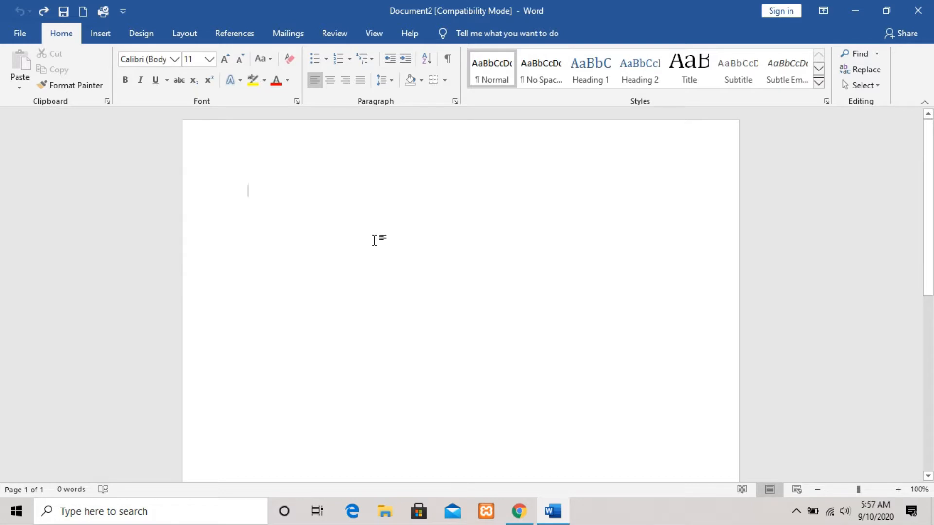
Step: Insert a table with 4 columns and 3 rows at the start of the document
click(111, 35)
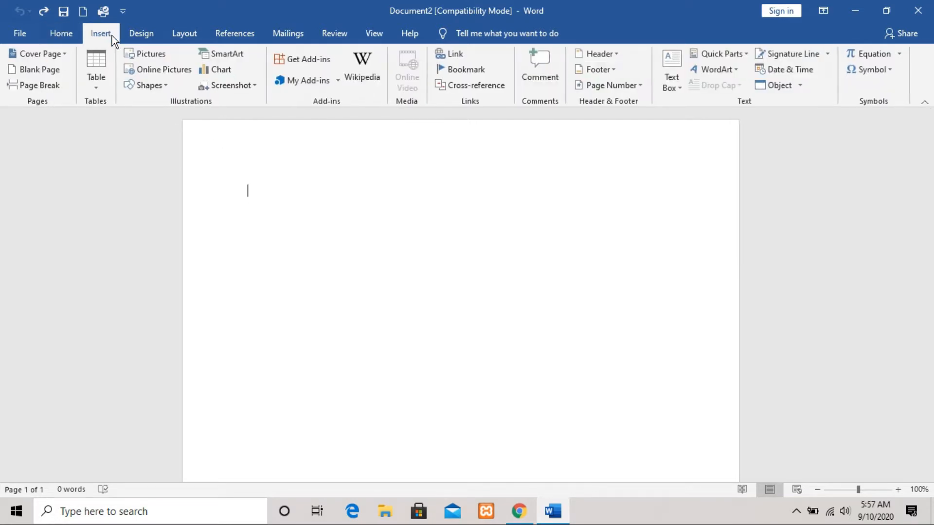
click(96, 89)
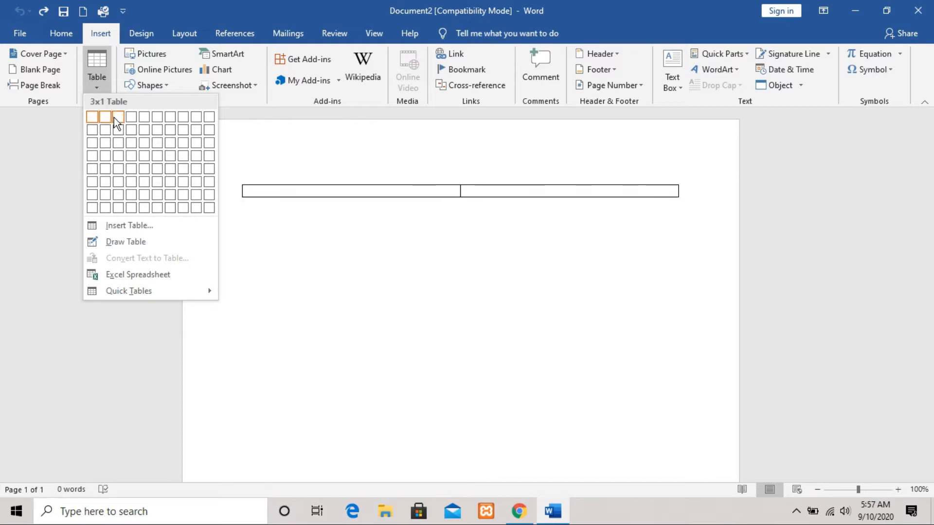
click(136, 228)
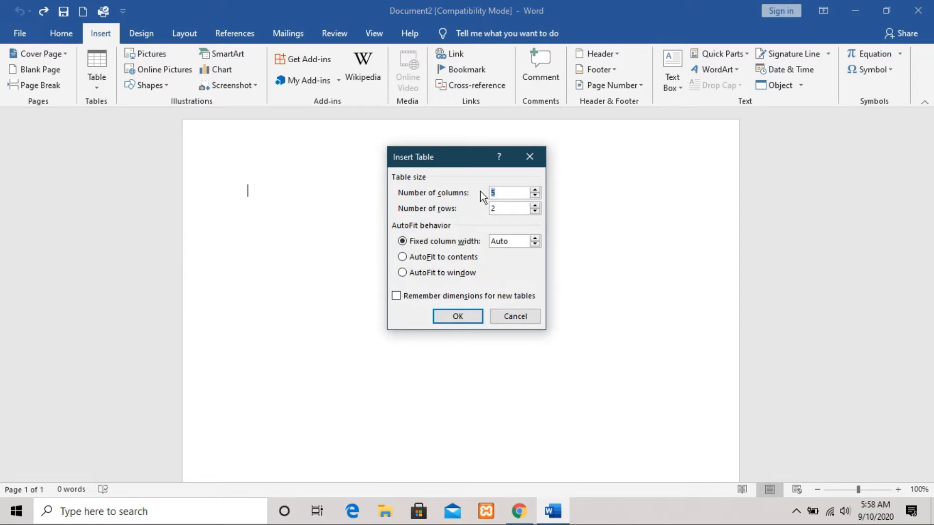
click(509, 193)
key(BackSpace)
text(4)
key(BackSpace)
text(3)
click(459, 313)
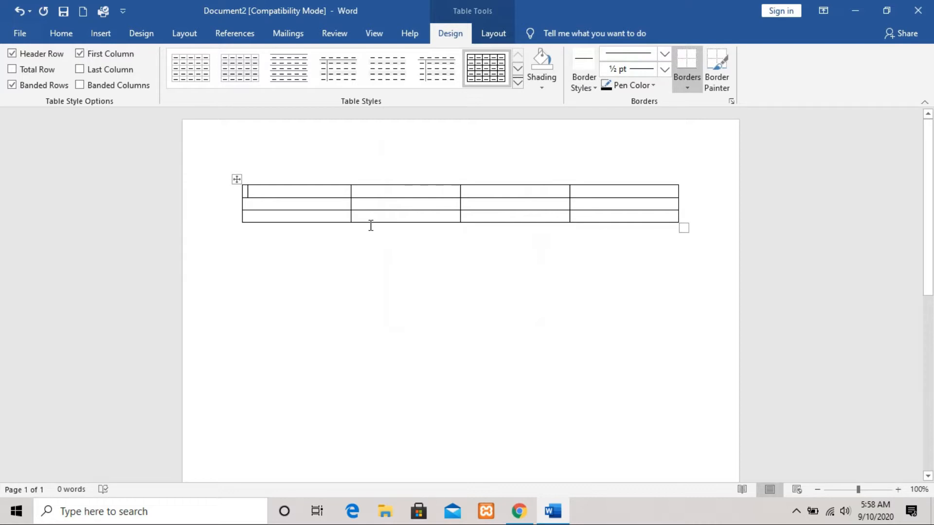
click(356, 249)
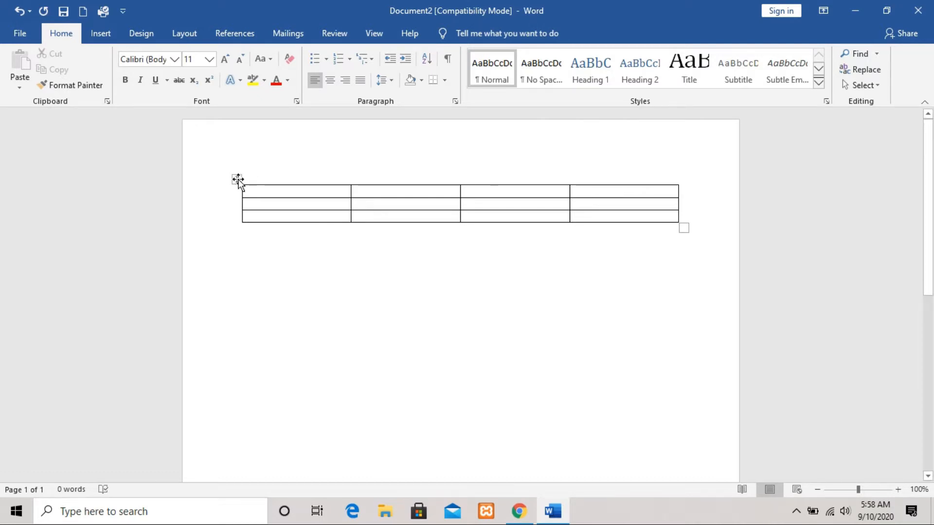
Step: Apply the light-blue banded style from the second row of Grid Tables to the whole table
mouse_move(235, 194)
click(237, 179)
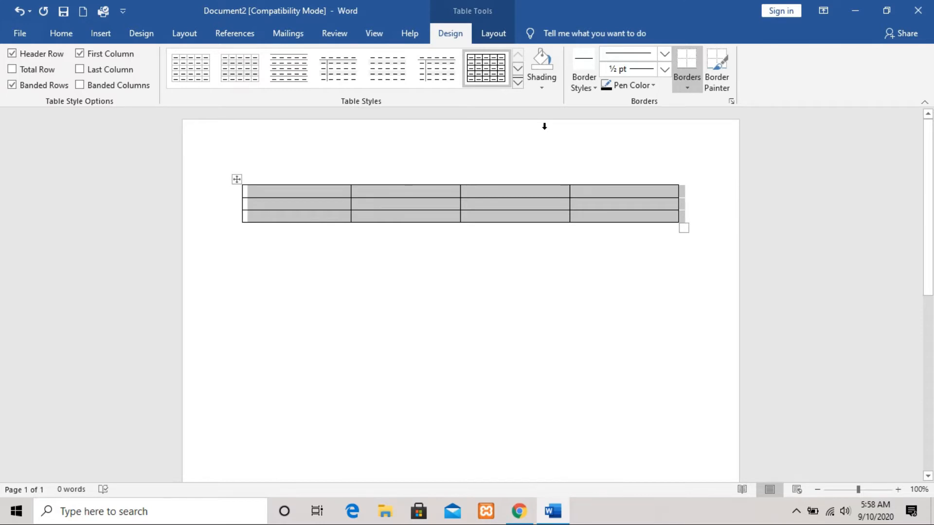
click(519, 83)
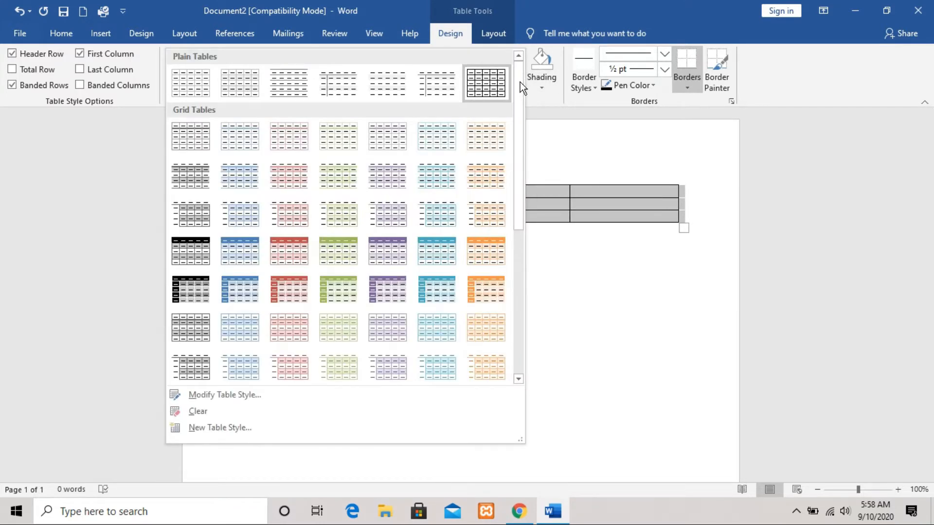
scroll(521, 138, down, 1)
mouse_move(521, 137)
mouse_down()
mouse_move(517, 282)
mouse_move(524, 123)
mouse_up()
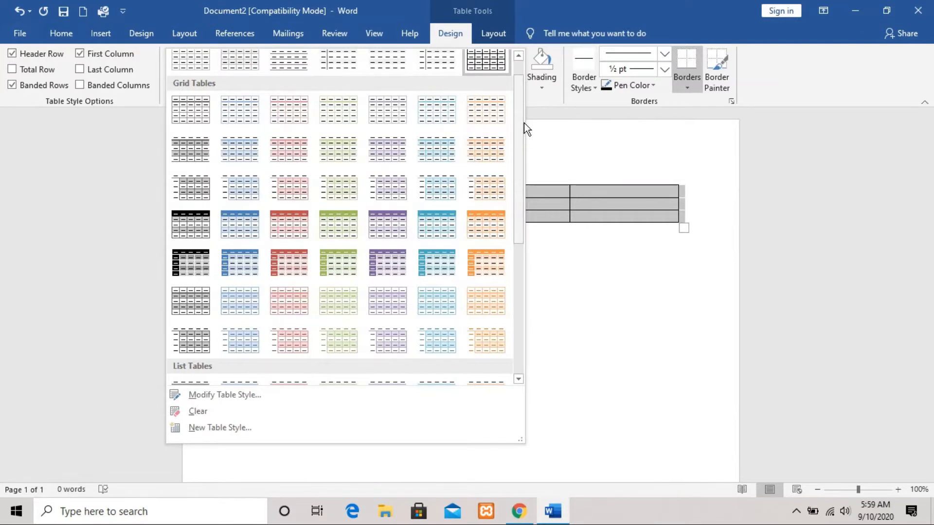
click(438, 139)
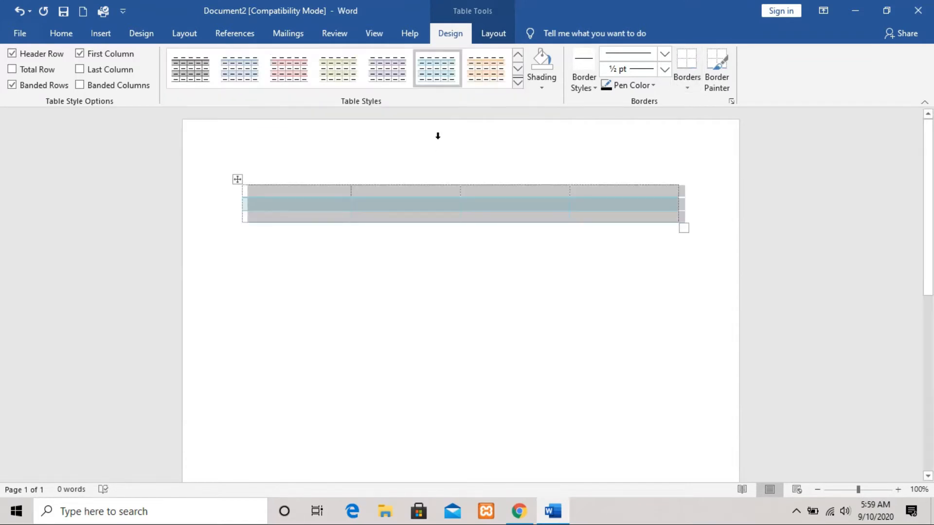
click(466, 164)
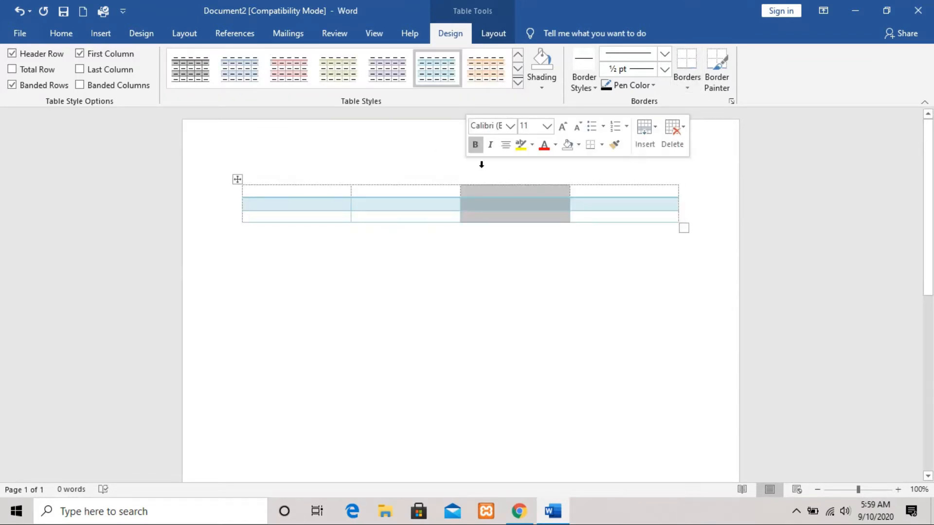
click(587, 276)
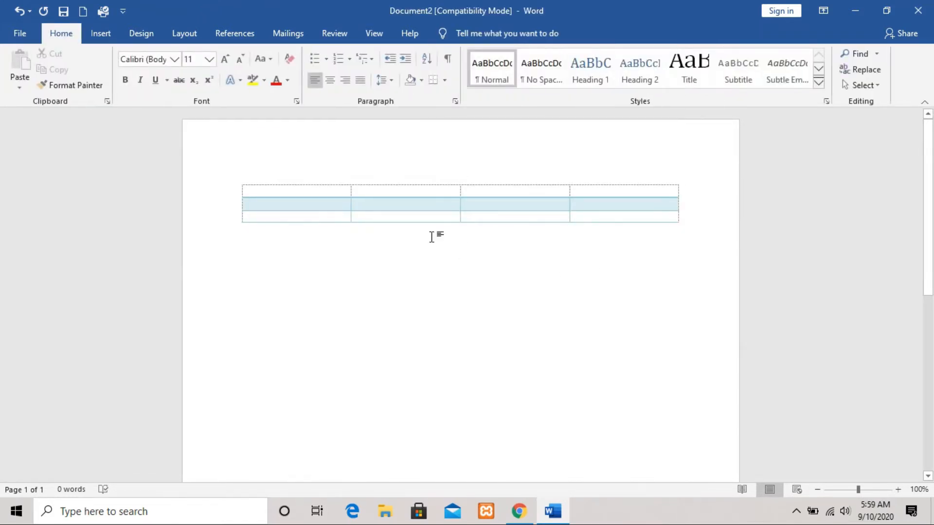
Step: Fill the table's header row with Name, Class, Section and Teacher
click(302, 192)
text(Name	)
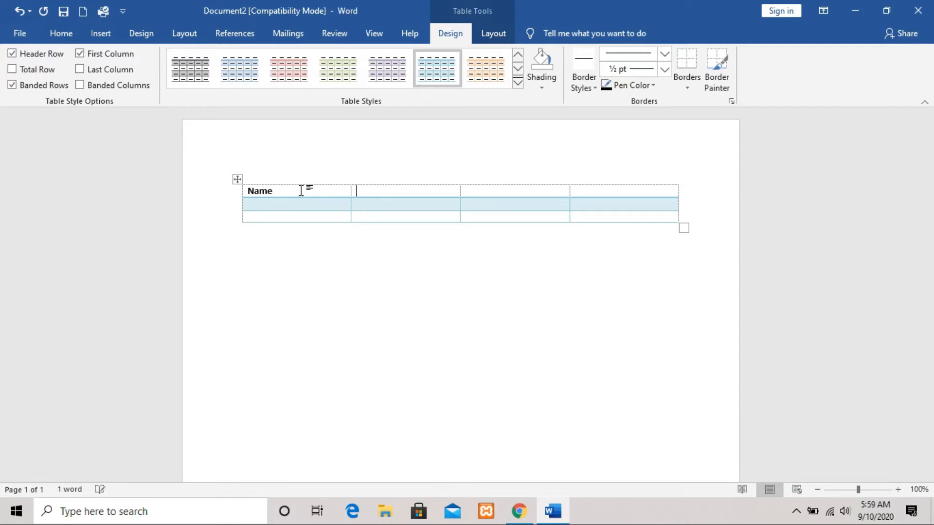
text(Class)
text(Secti)
text(on )
text(Teacher)
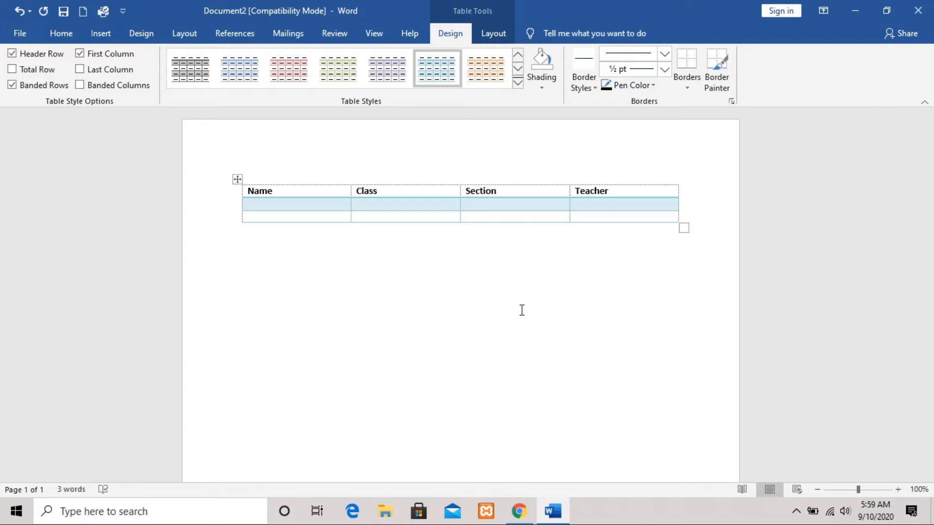
Step: Fill the second table row with the student's name, class Vi, section A and the teacher's name
click(305, 206)
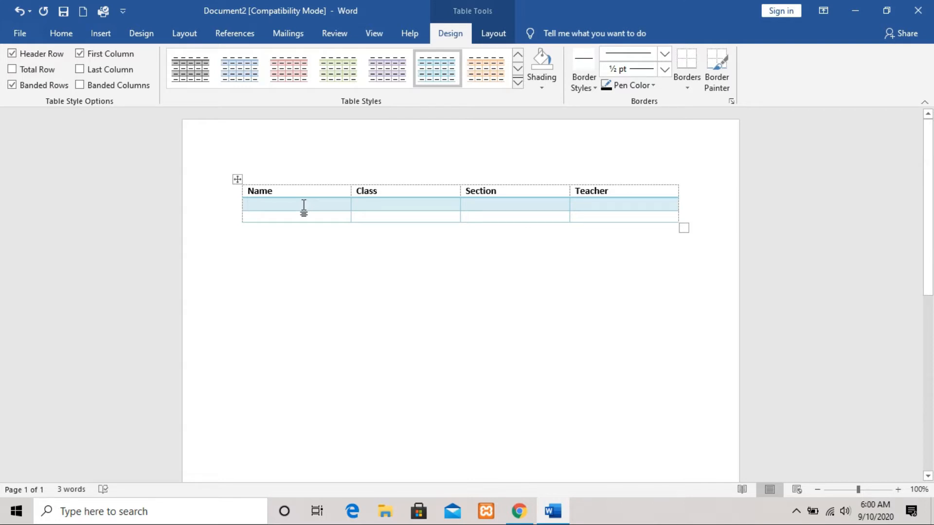
text(Rahua)
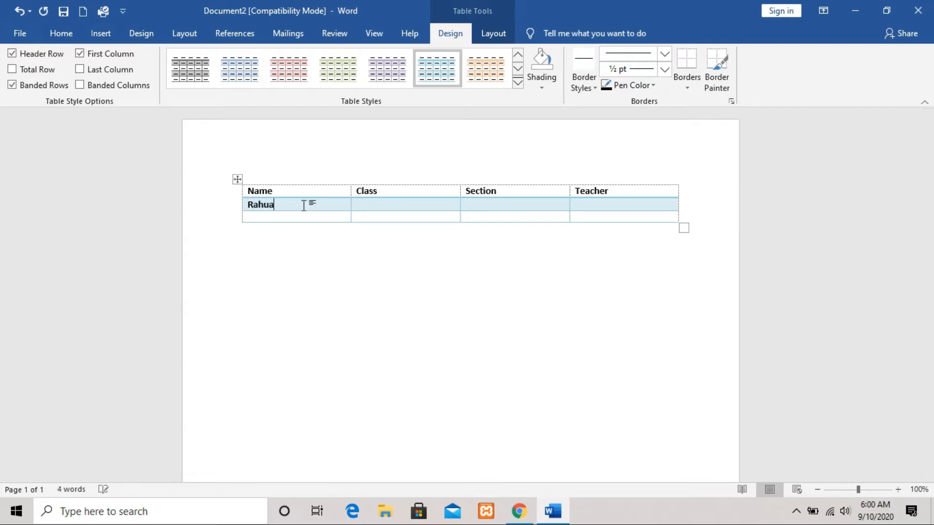
key(BackSpace)
text(l)
key(Tab)
text(Vi)
key(Tab)
text(A)
key(Tab)
text(sir)
key(Tab)
Step: Fill the third table row with the student's name, class Vi, section B and the teacher's name
text(Girish)
key(Tab)
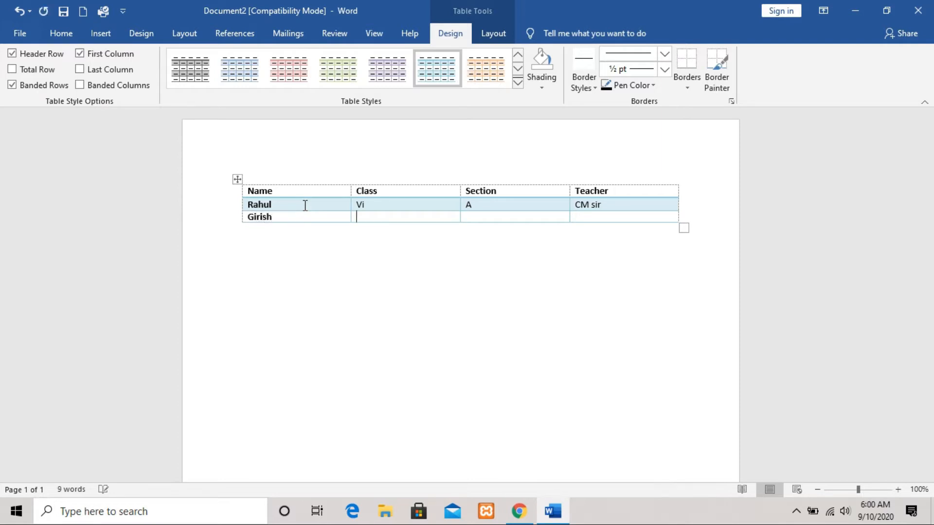
text(Vi)
key(Tab)
text(B)
key(Tab)
text(Harish)
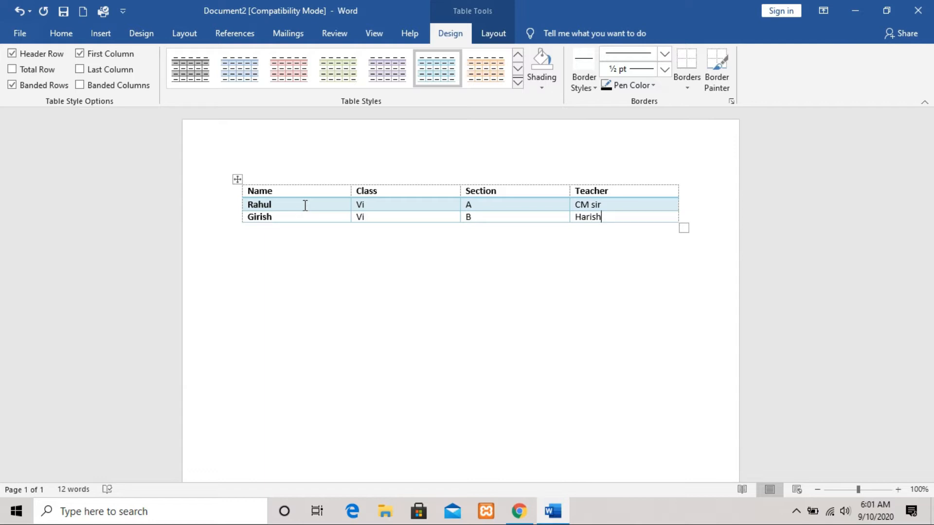
Step: Insert an empty row below the last row of the table
click(236, 179)
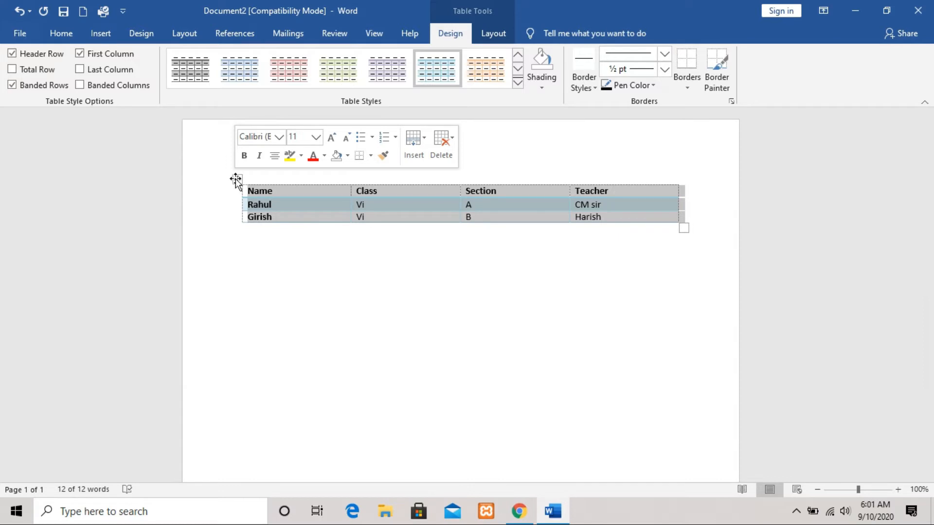
click(494, 34)
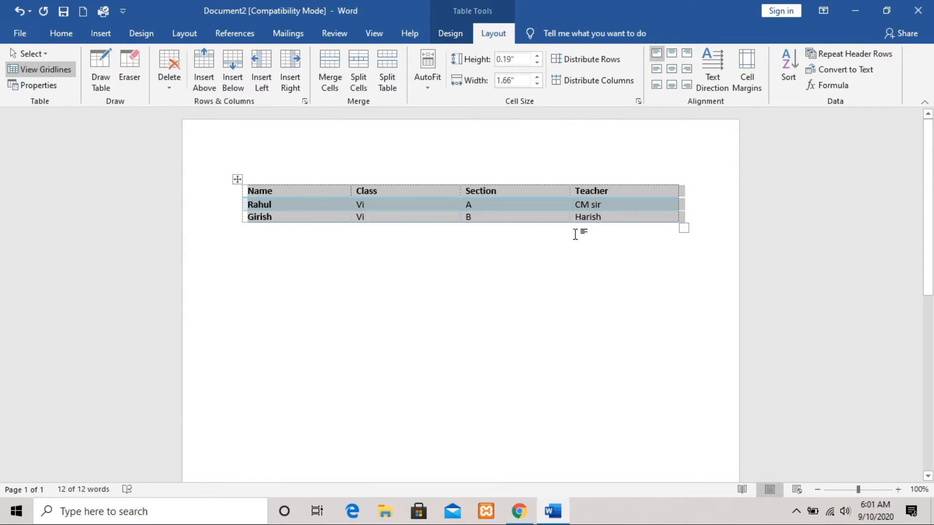
click(451, 215)
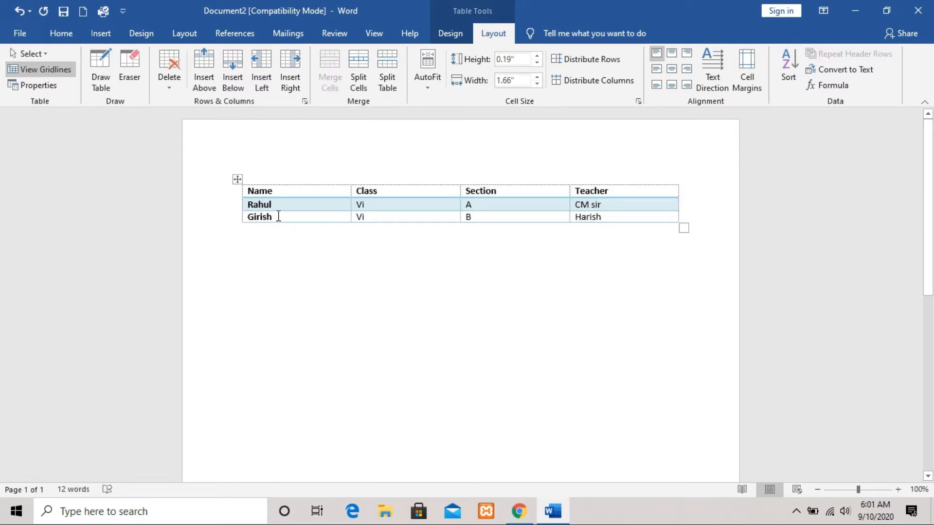
click(239, 219)
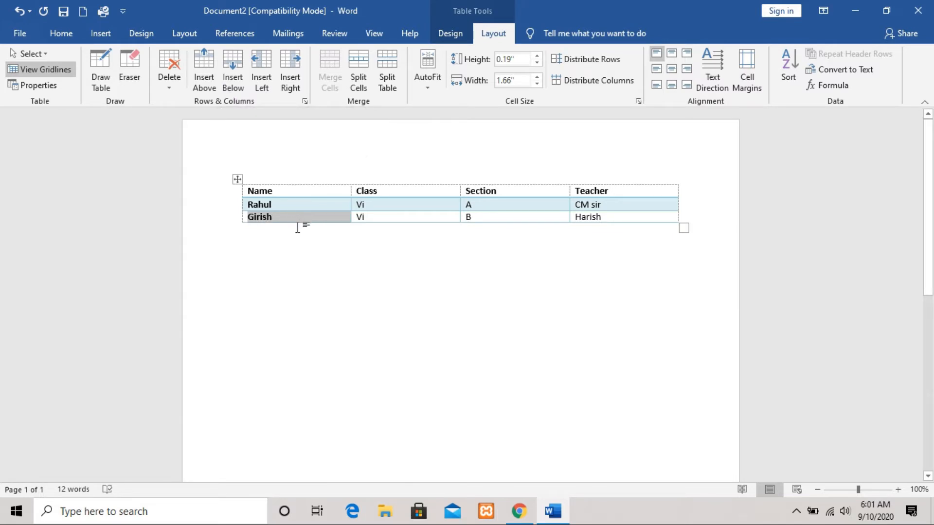
click(232, 83)
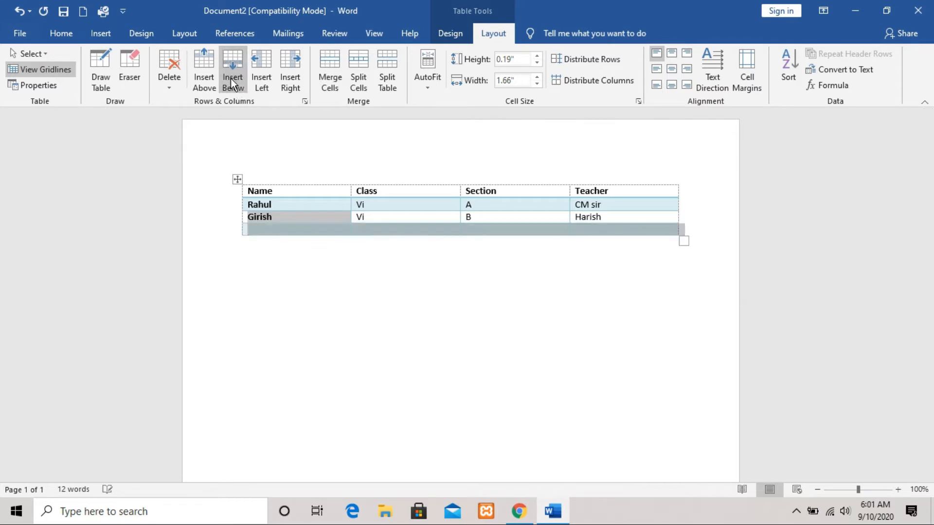
click(349, 294)
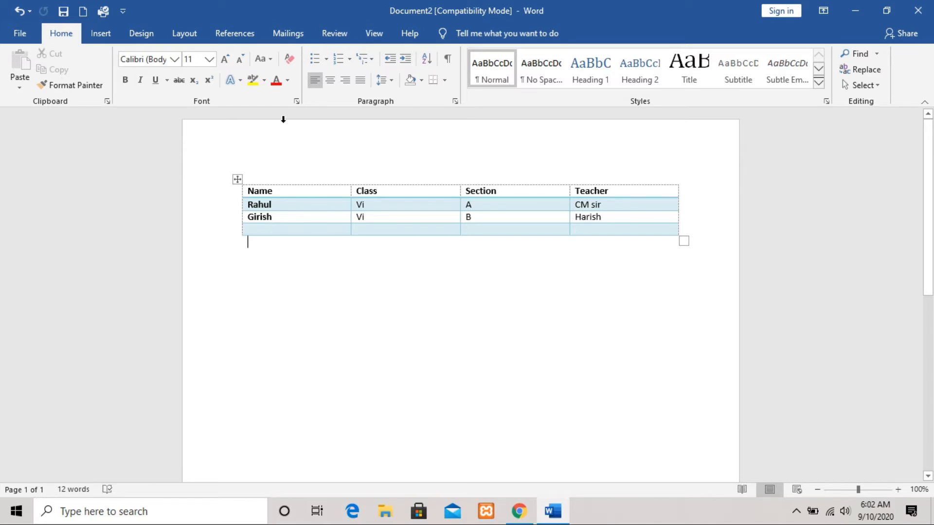
Step: Insert an empty column to the left of the Name column
click(237, 180)
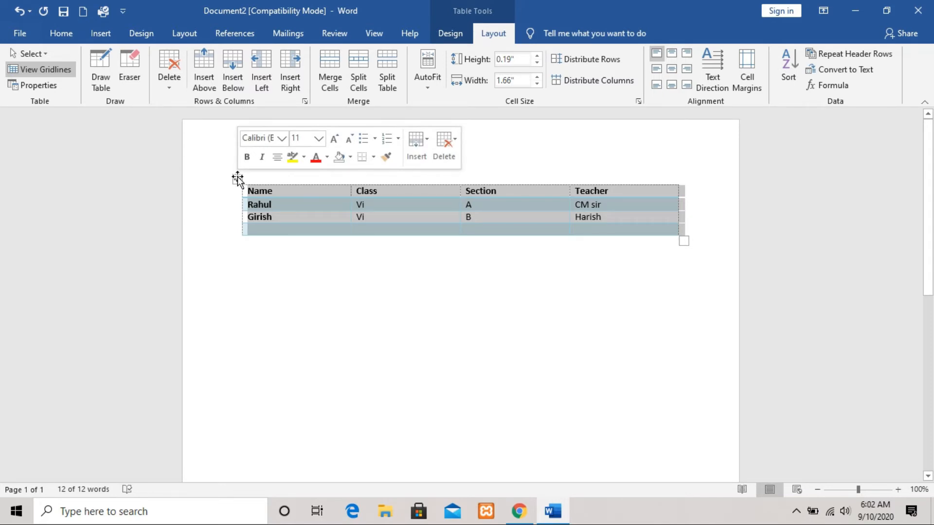
click(276, 191)
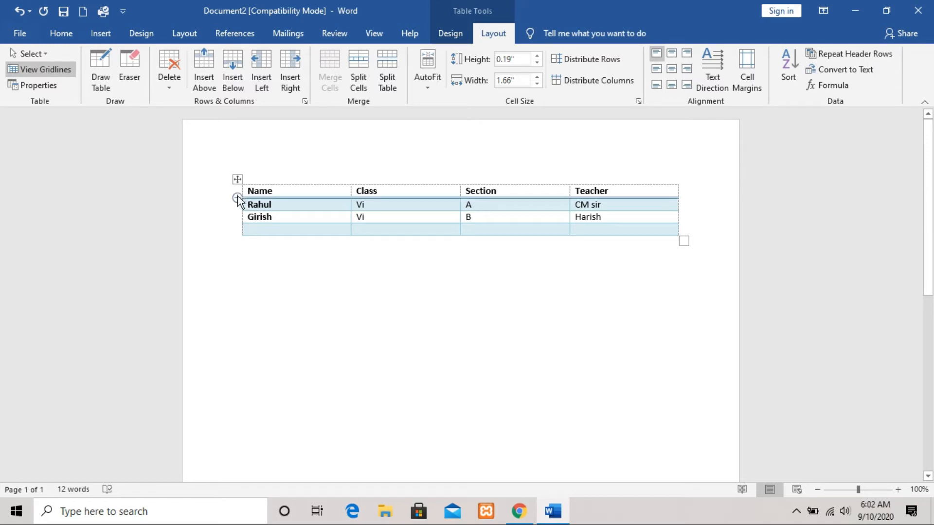
mouse_move(240, 197)
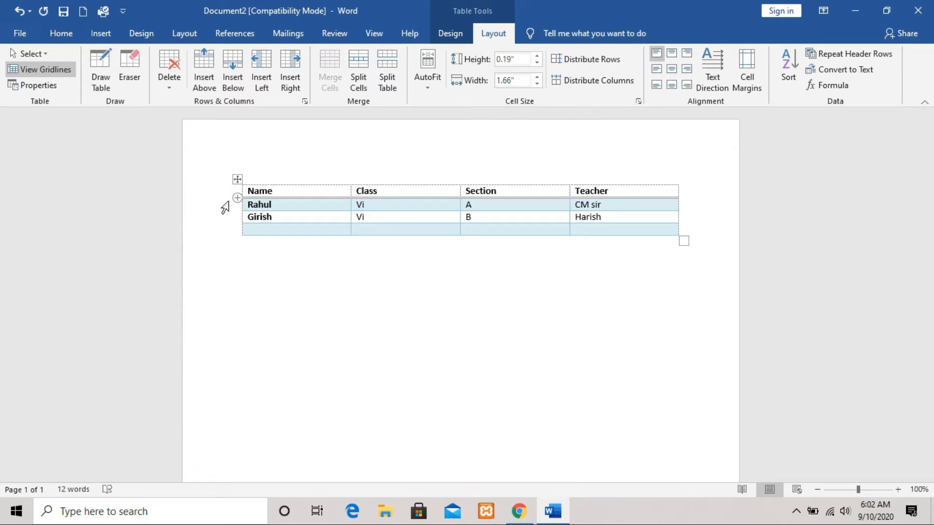
click(260, 86)
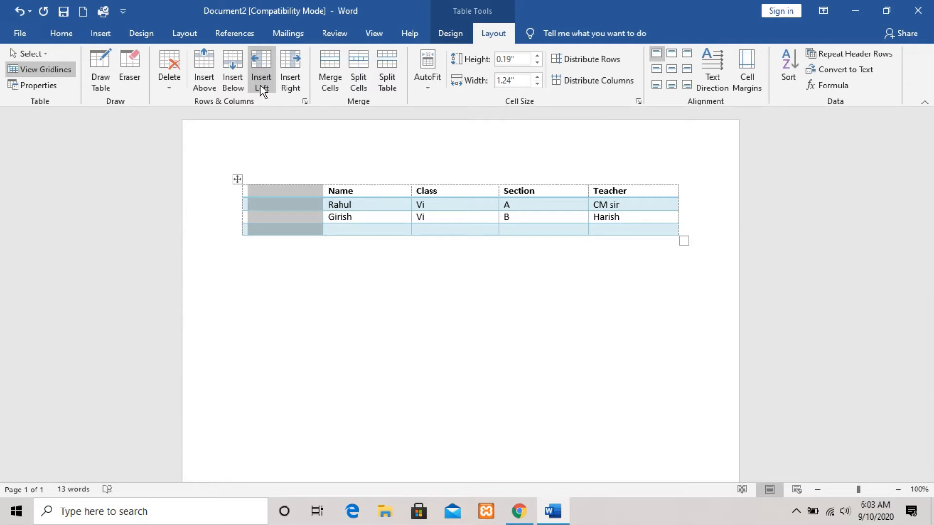
click(344, 172)
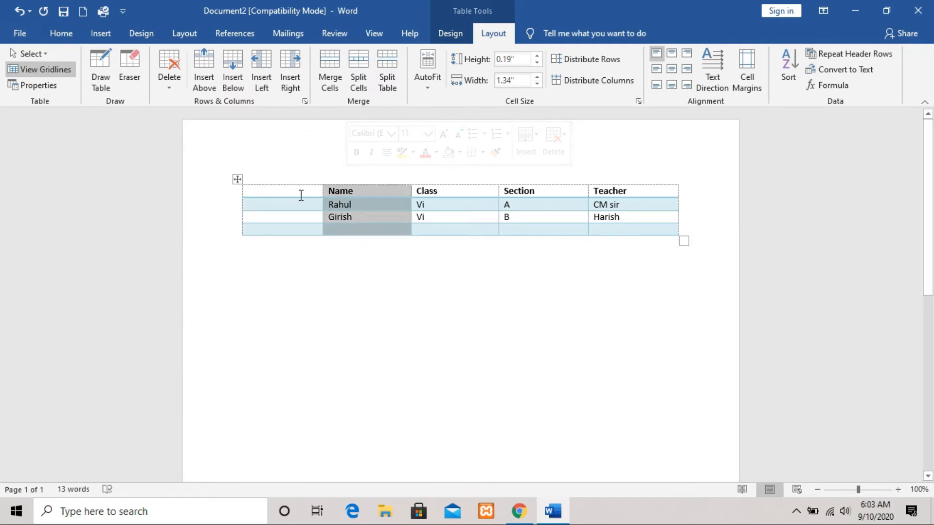
Step: Head the empty first column Serial No. and number the rows beneath it 1, 2 and 3
click(301, 195)
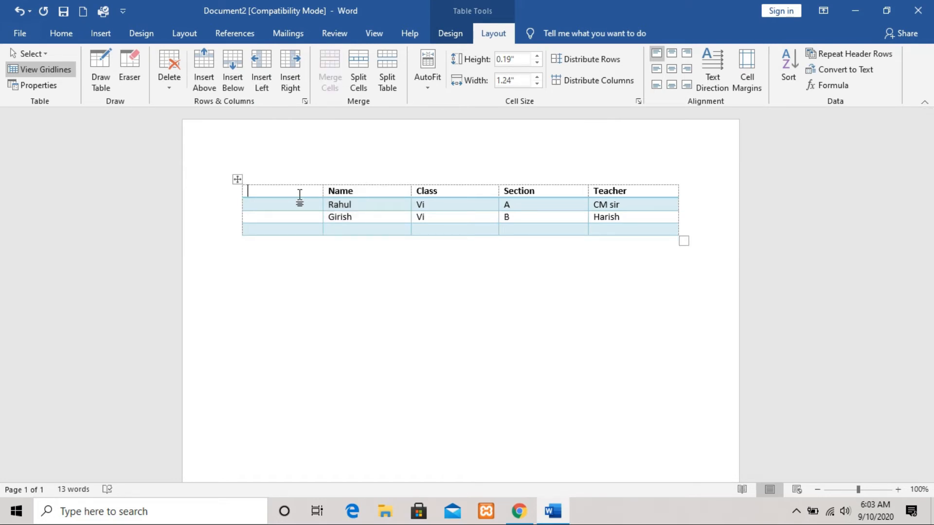
text(Serial No.)
click(292, 204)
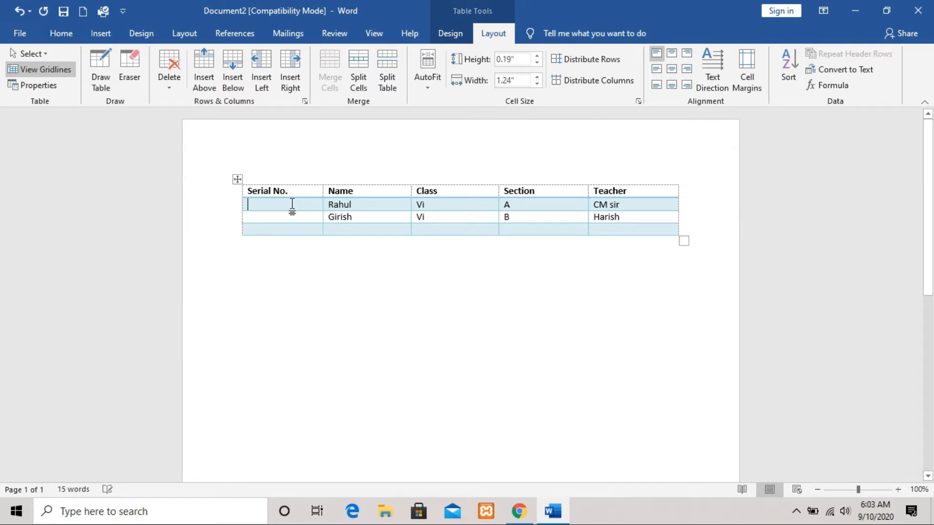
text(1)
click(288, 217)
text(2)
click(284, 229)
text(3)
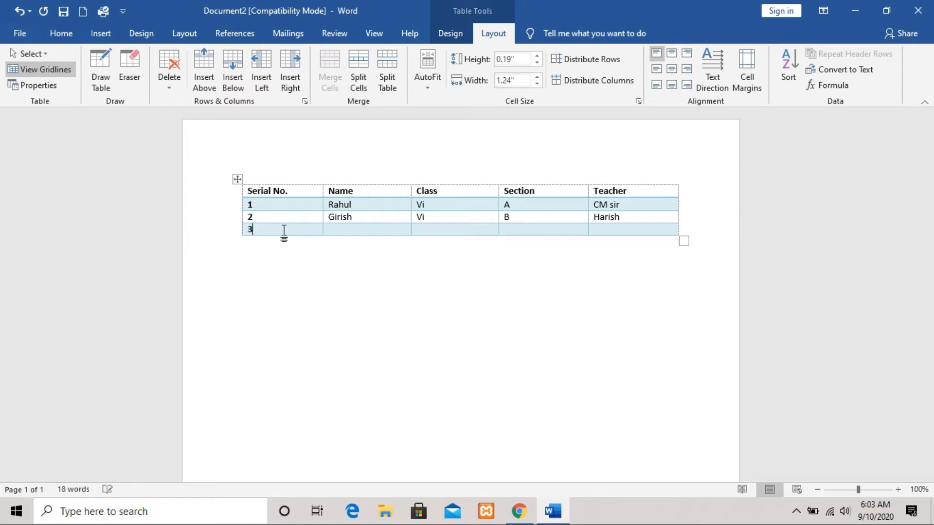
click(397, 269)
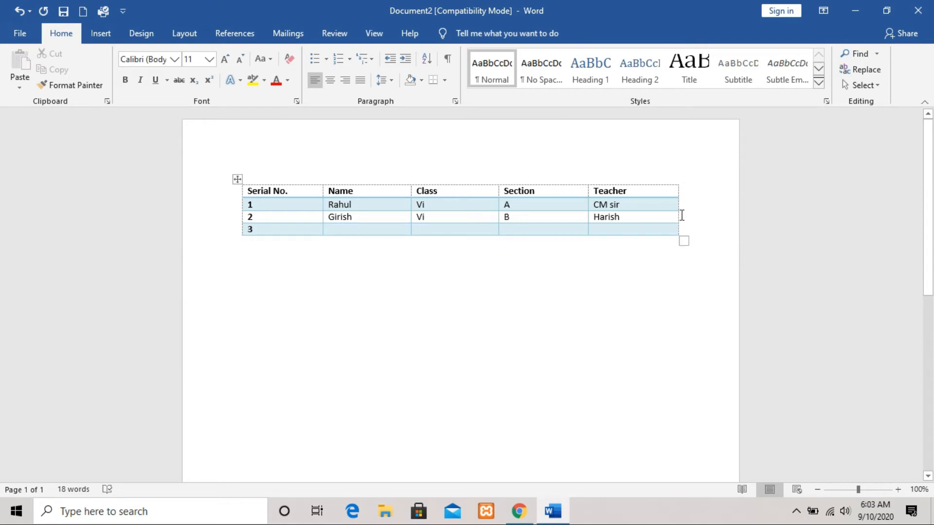
Step: Insert an empty column between the Class and Section columns and select it
click(475, 193)
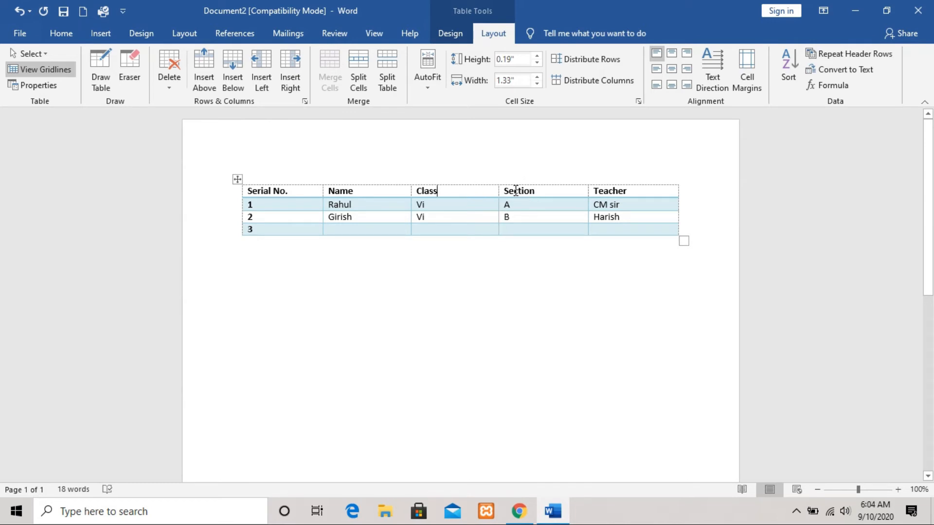
click(284, 89)
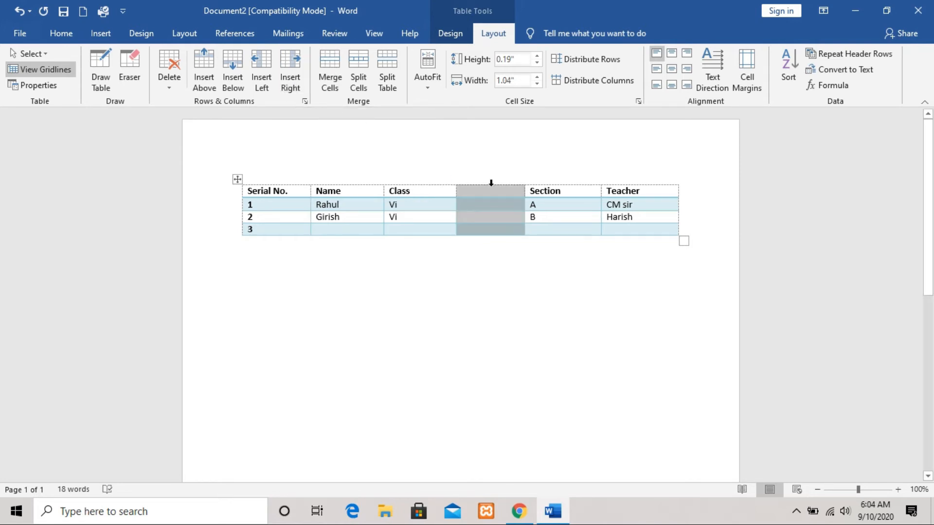
click(505, 170)
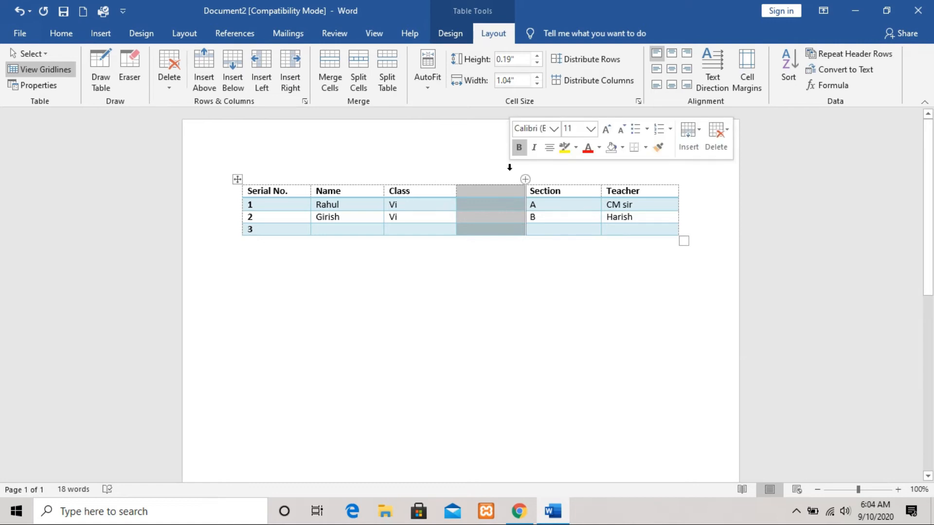
Step: Head the empty column between Class and Section with Monitor
click(481, 194)
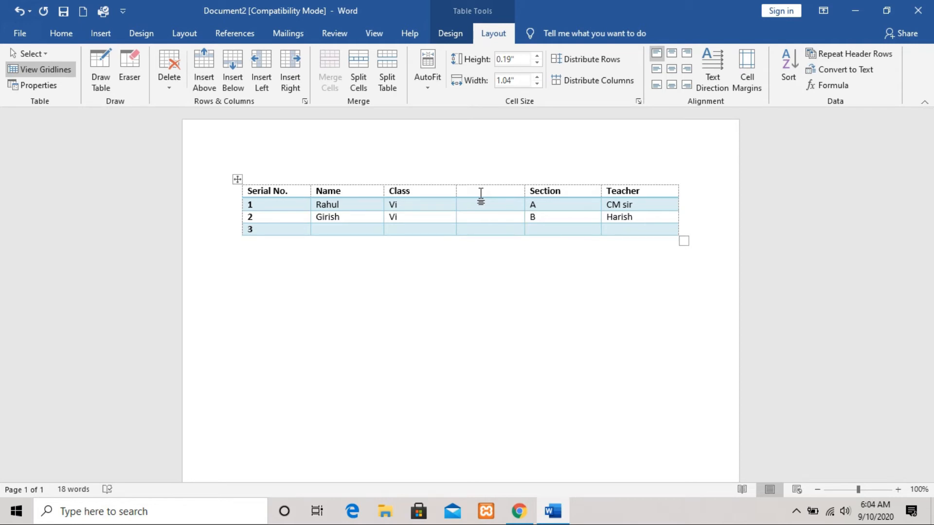
text(Monitor)
click(523, 259)
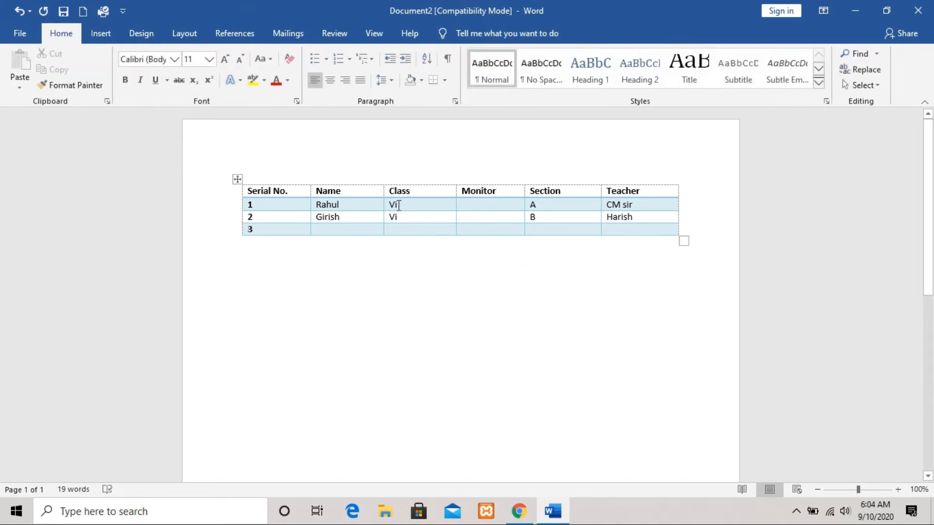
Step: Insert an empty row above the table's header row
click(362, 191)
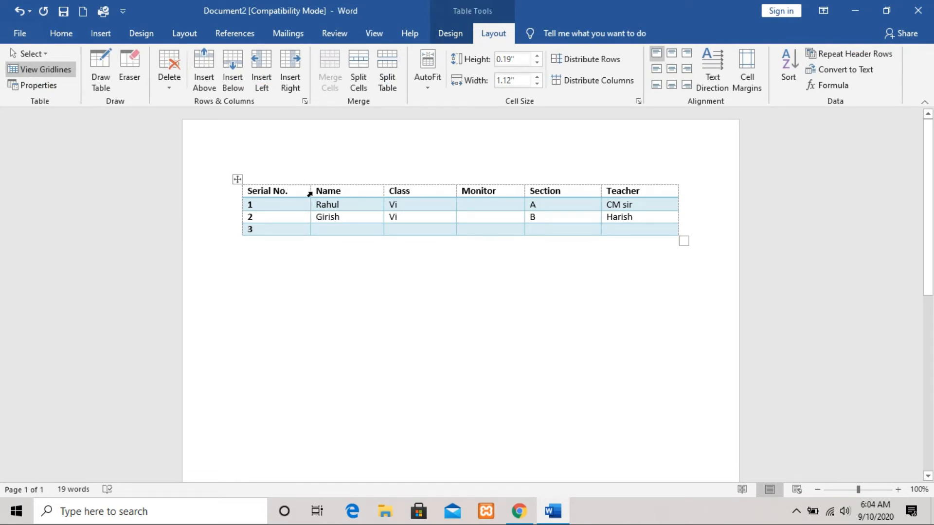
click(205, 86)
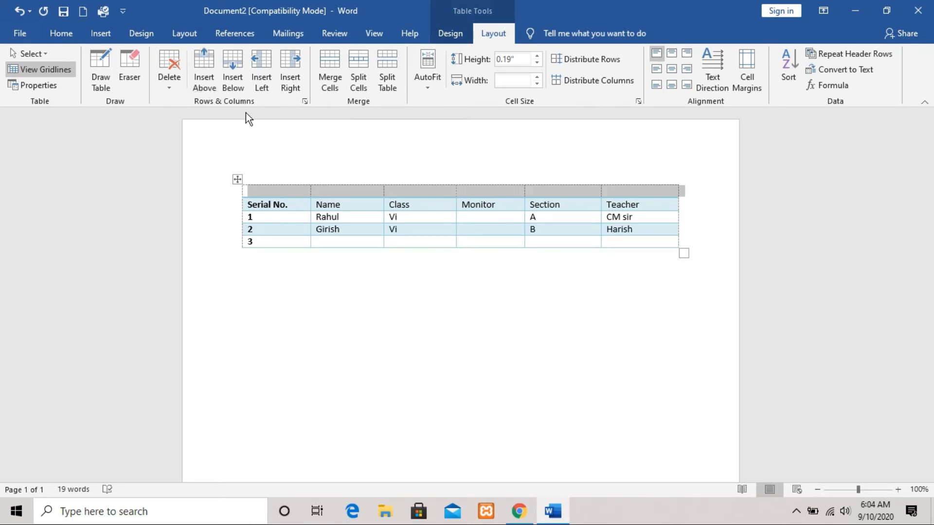
click(324, 176)
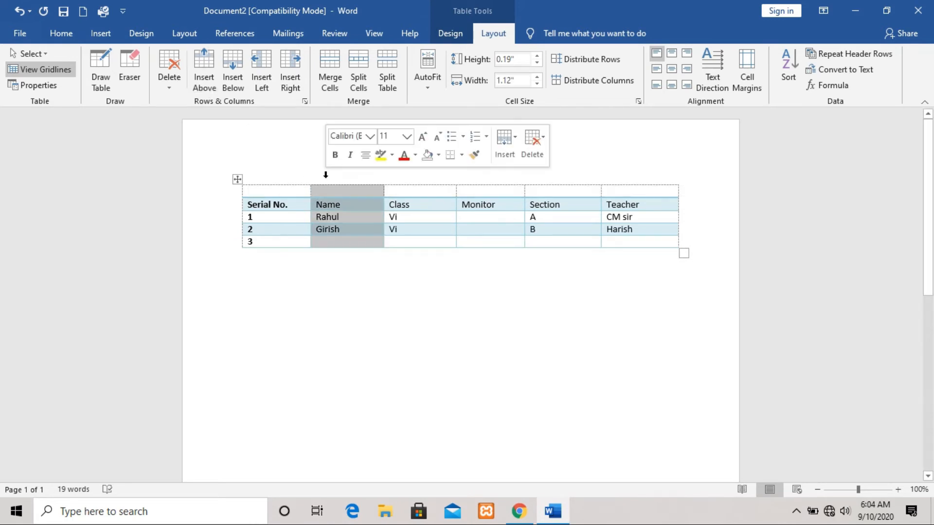
Step: Delete the empty row above the header row
click(286, 190)
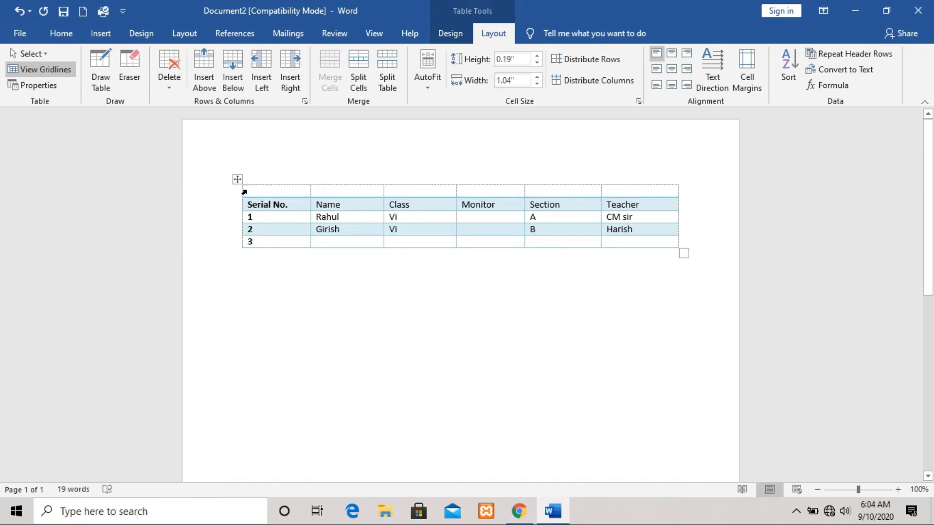
mouse_move(241, 193)
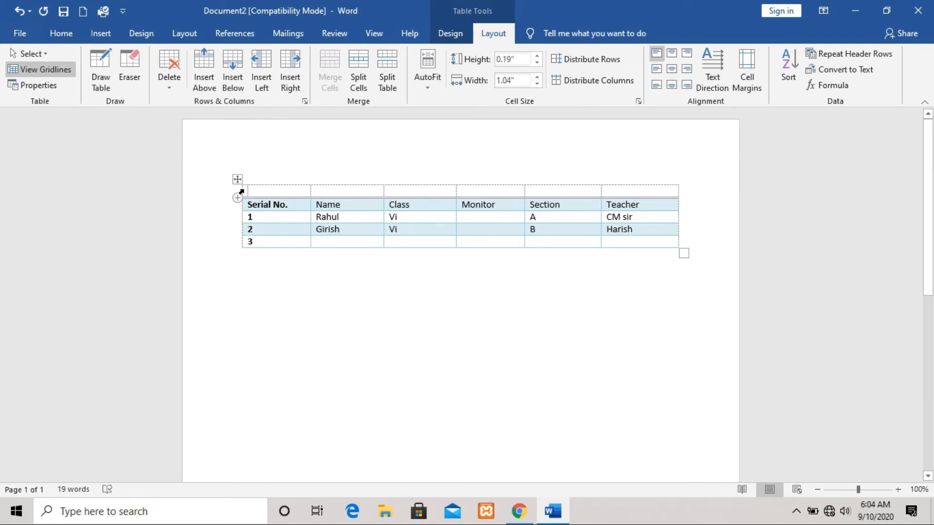
click(241, 192)
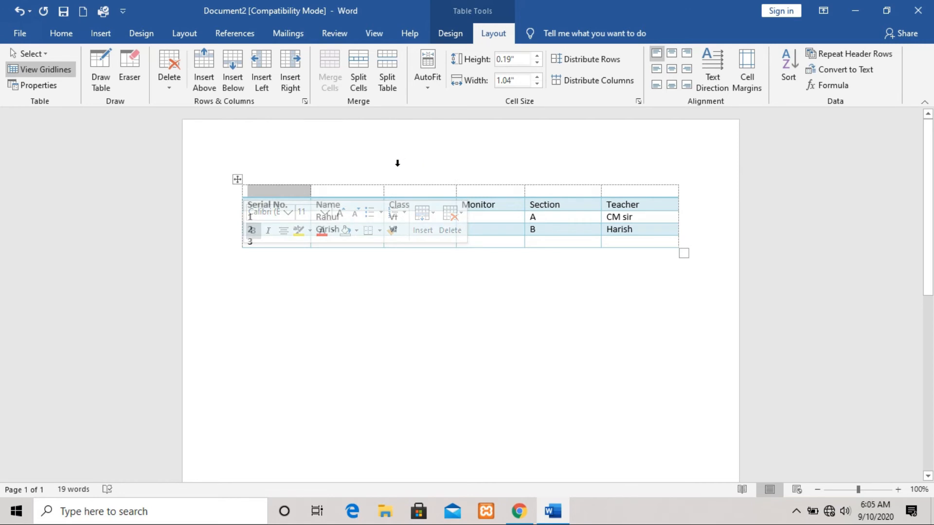
click(171, 92)
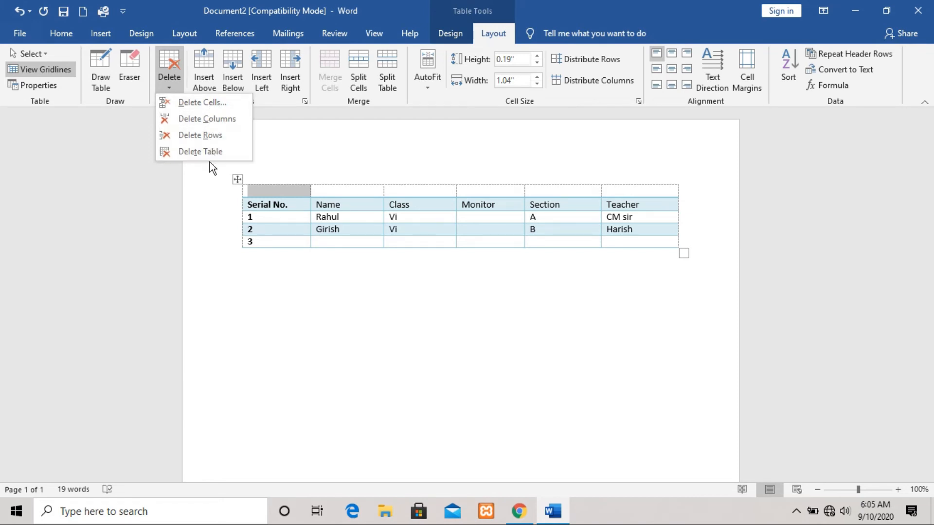
click(195, 137)
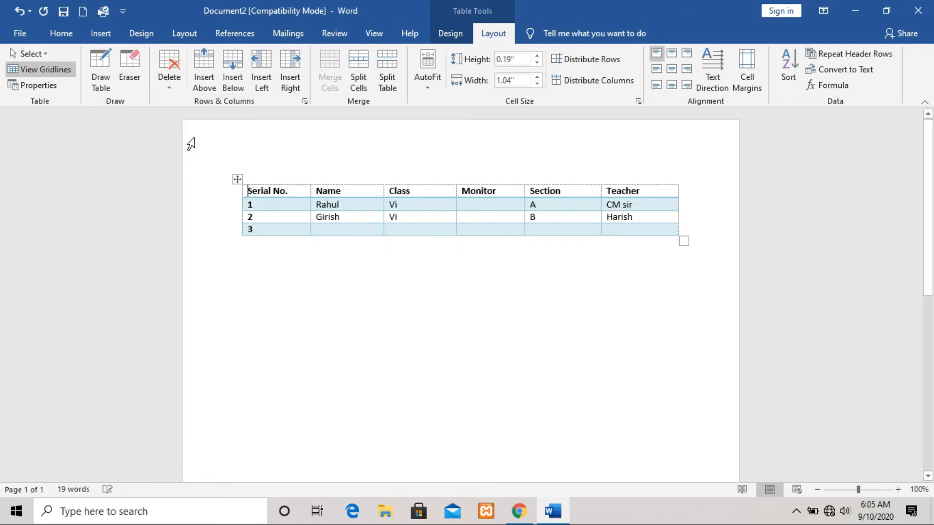
Step: Delete the Monitor column from the table
click(505, 190)
click(476, 191)
click(170, 83)
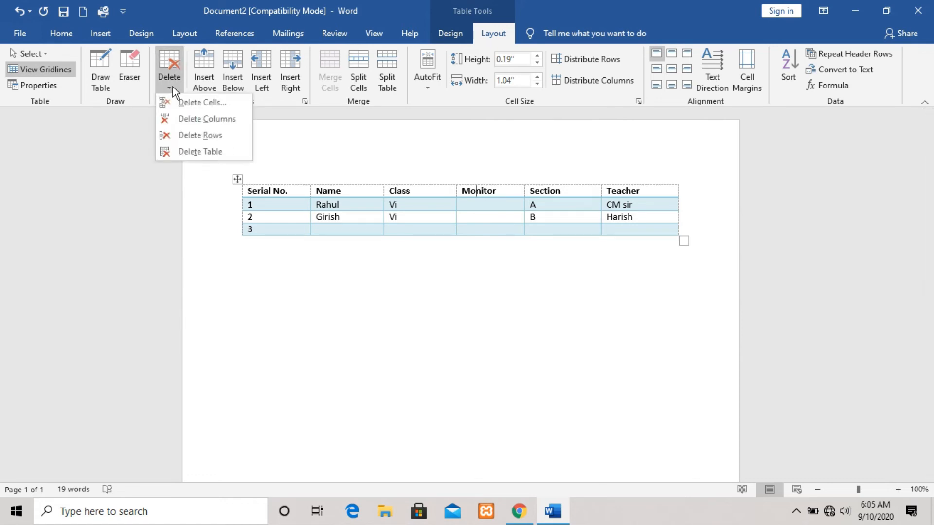
click(202, 121)
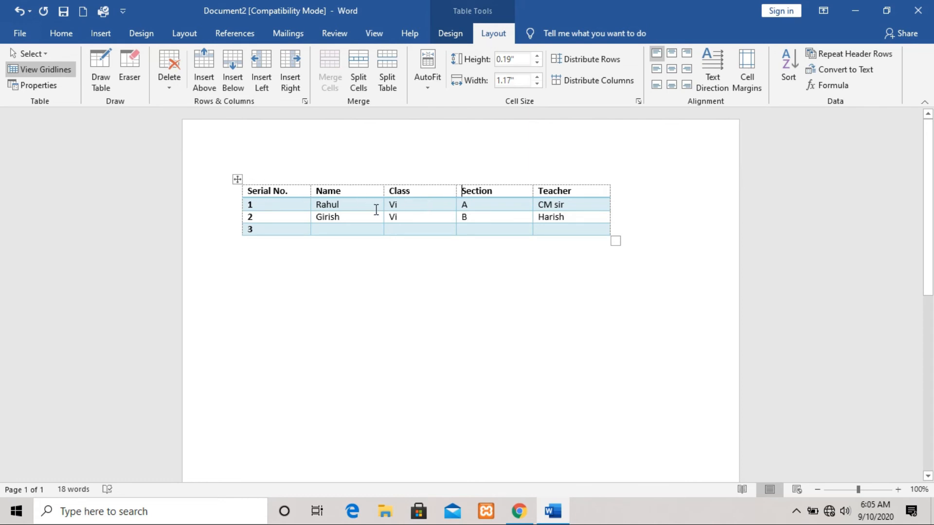
Step: Delete the Teacher cell in the row with serial number 2, using the Shift cells left option
click(575, 218)
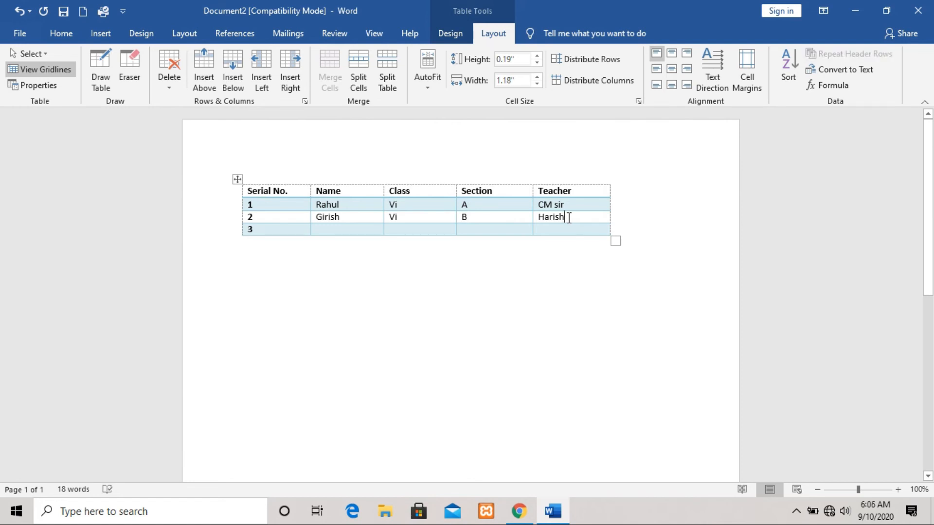
click(163, 89)
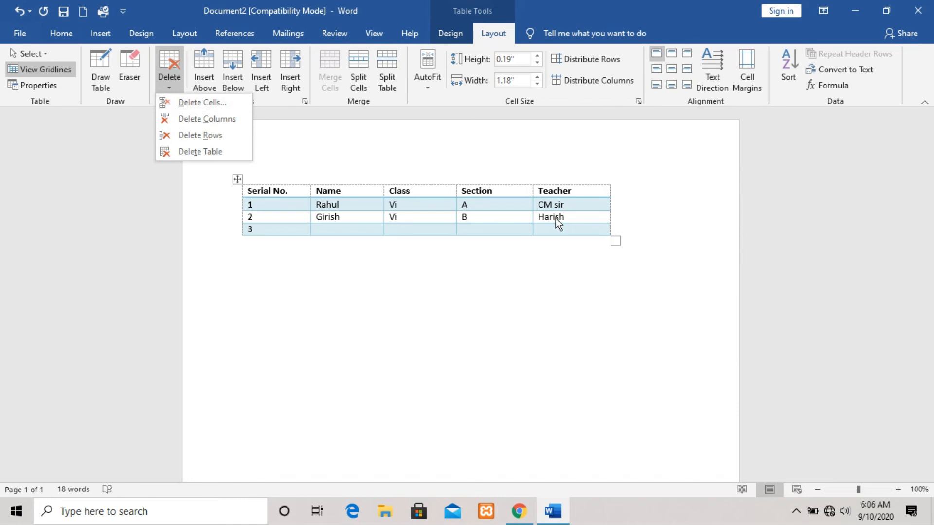
click(211, 101)
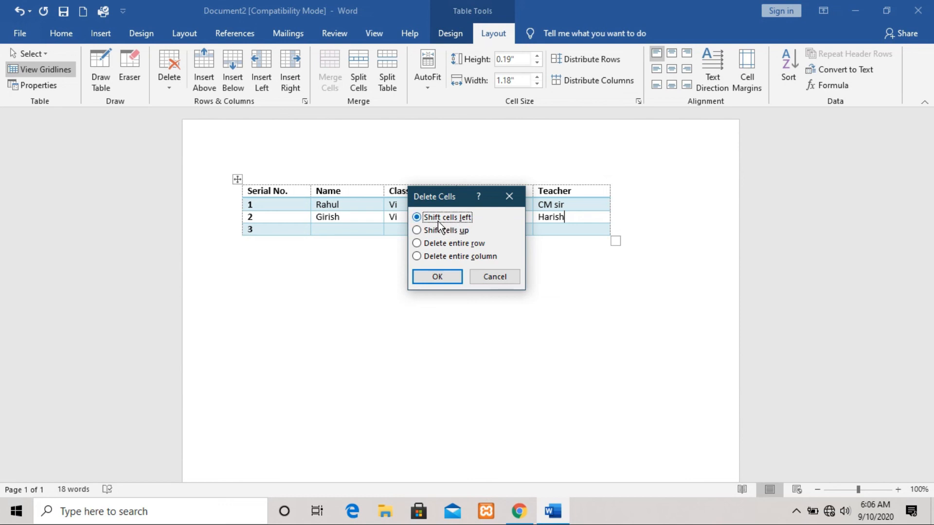
click(437, 278)
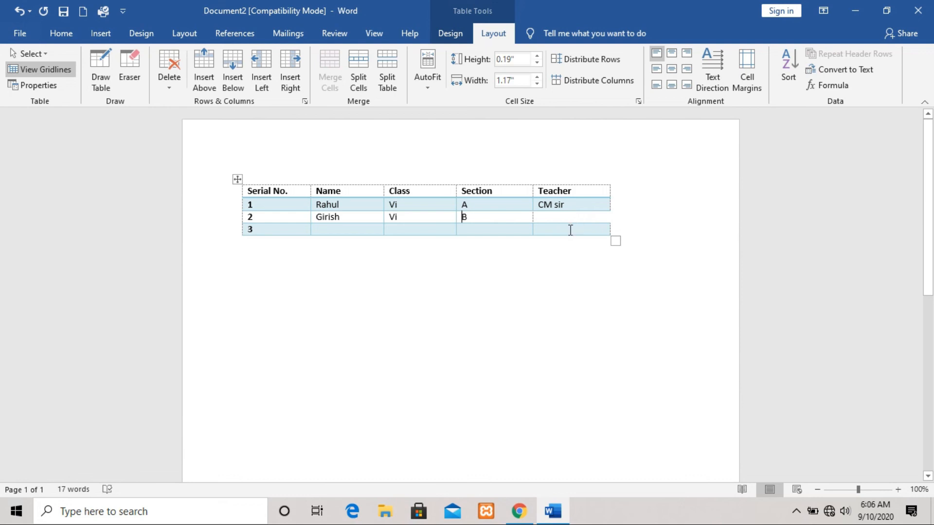
Step: Delete the entire table from the document
click(165, 88)
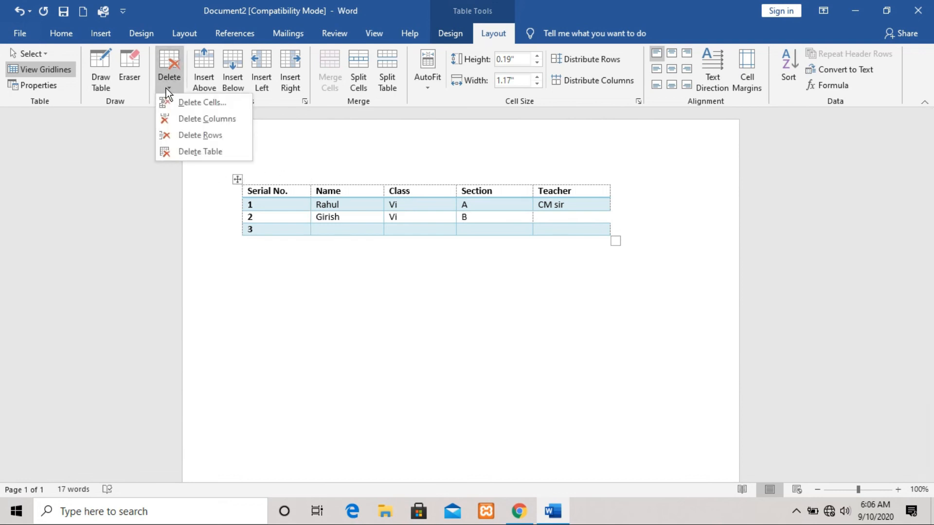
click(194, 156)
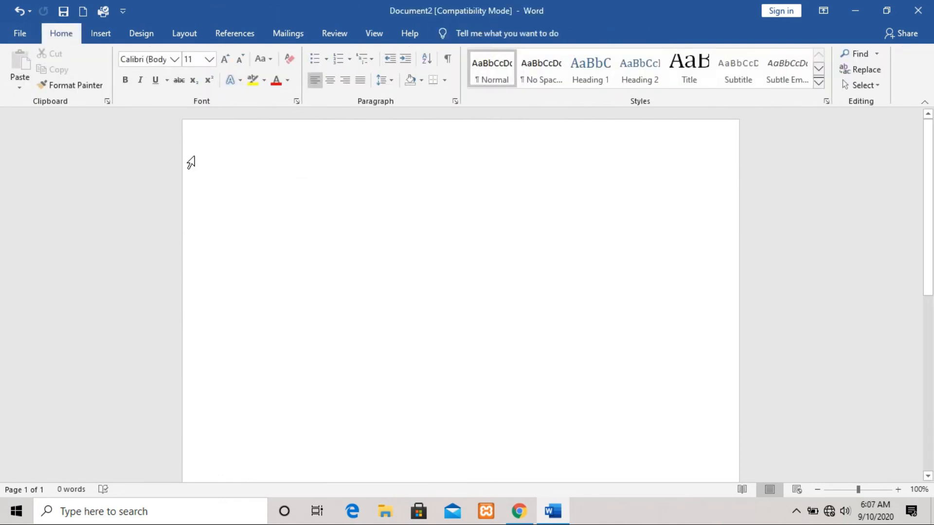